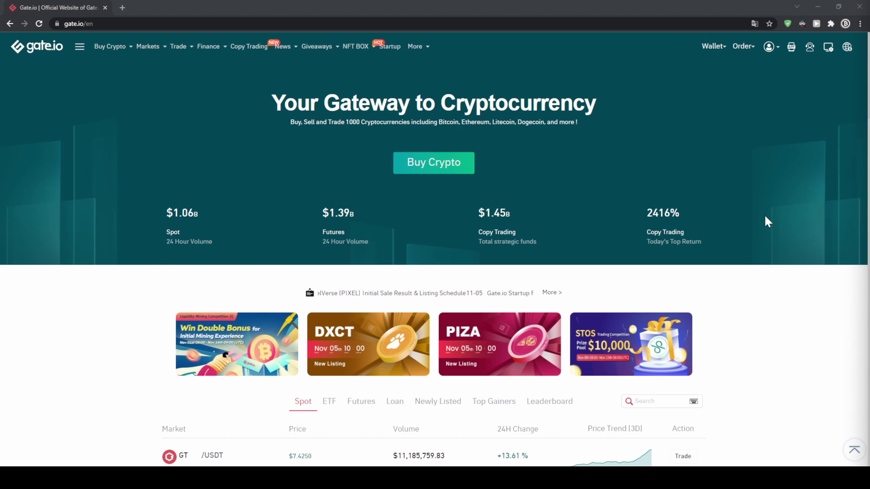
# Step: Open the account's security verification settings and review the login, two-factor authentication and KYC verification sections
pyautogui.moveTo(776, 53)
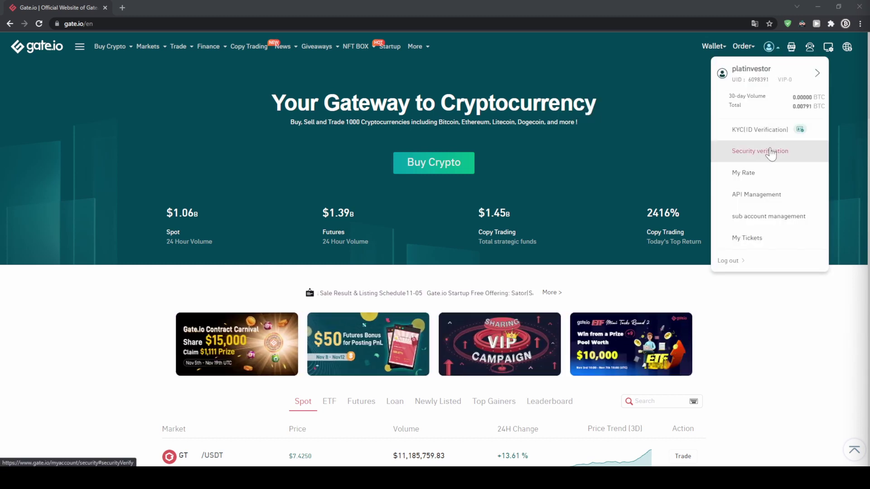
pyautogui.click(770, 152)
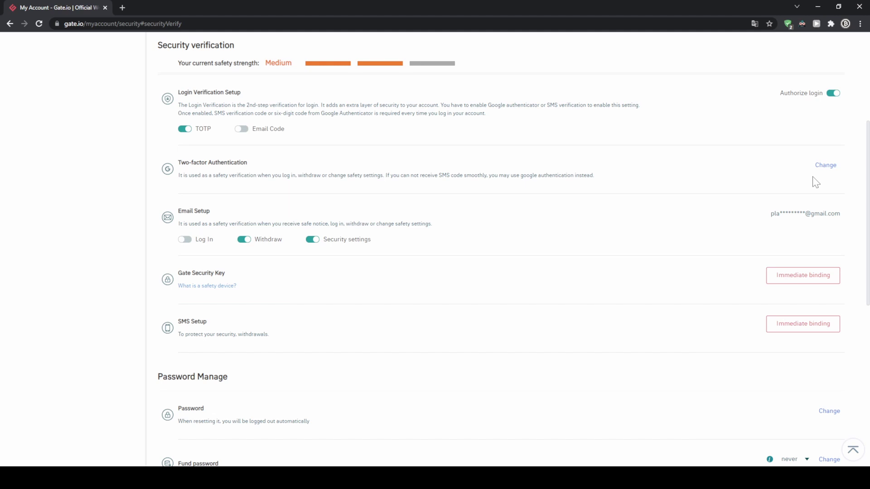
pyautogui.scroll(5, 815, 182)
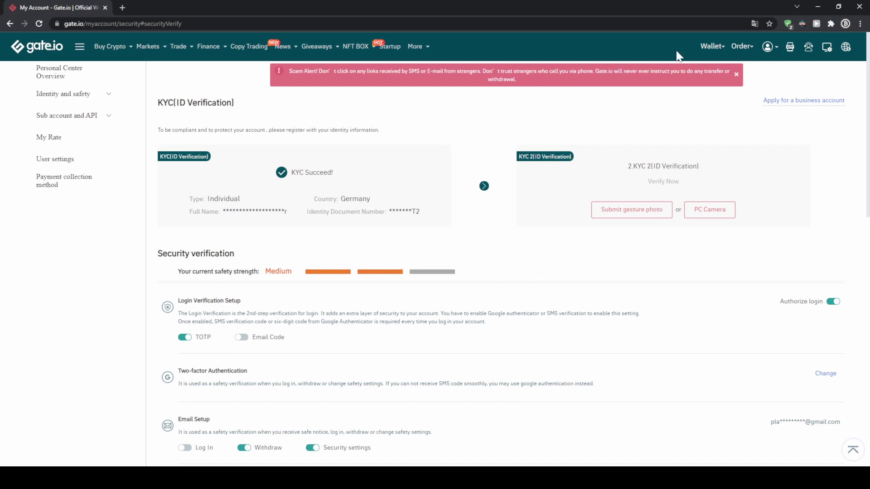
# Step: Open the wallet's deposit page and choose Bitcoin BTC as the coin to deposit by searching for "btc"
pyautogui.moveTo(703, 42)
pyautogui.click(697, 94)
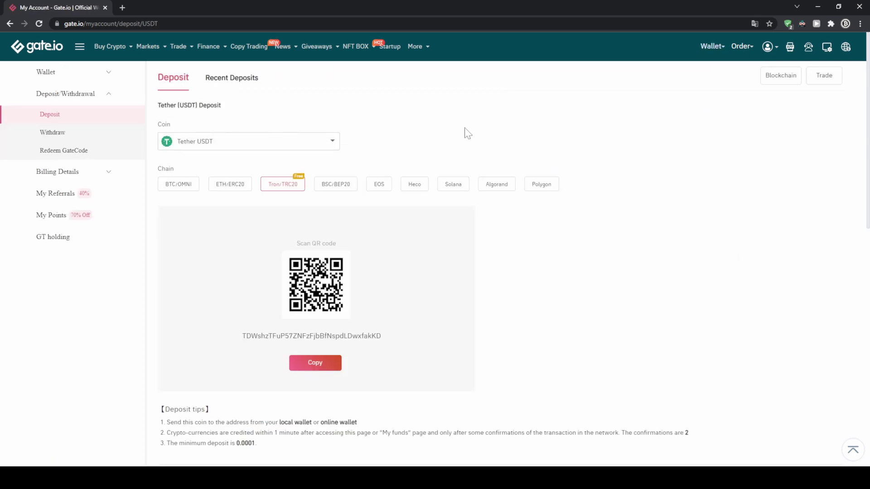
pyautogui.click(336, 143)
pyautogui.click(337, 143)
pyautogui.click(322, 142)
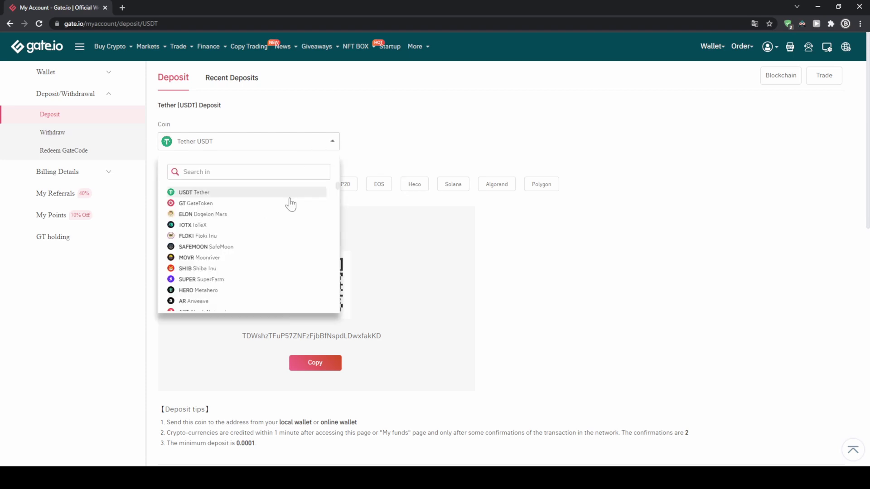
pyautogui.scroll(-3, 286, 217)
pyautogui.scroll(-15, 286, 217)
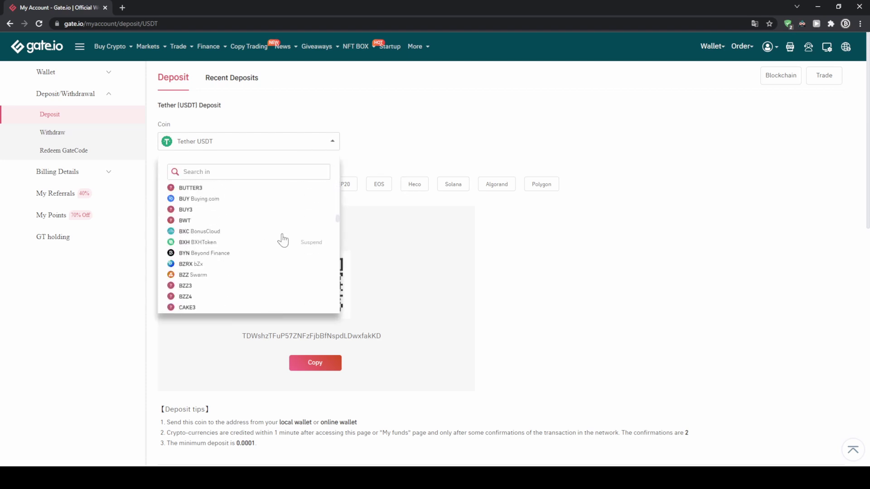
pyautogui.scroll(-8, 281, 240)
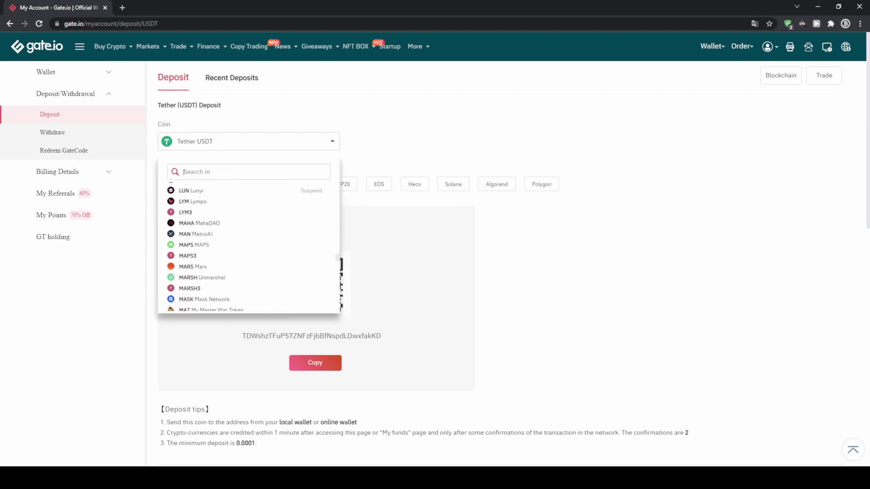
pyautogui.write('btc')
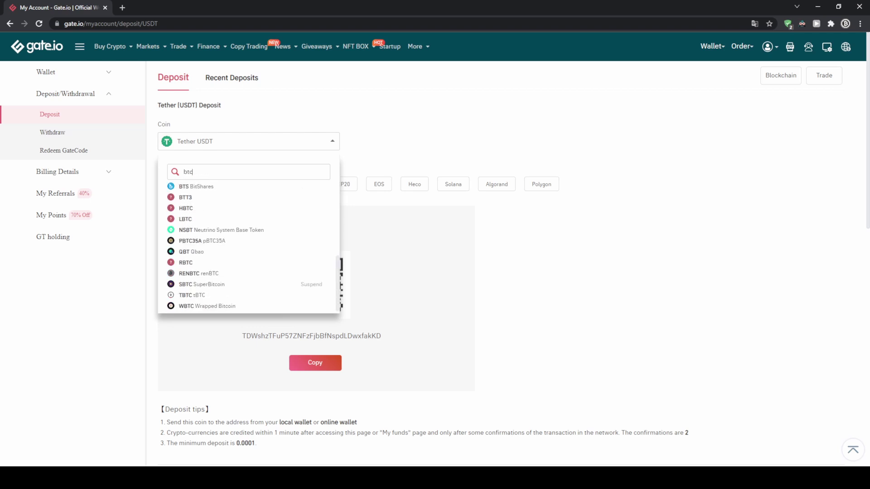
pyautogui.click(213, 193)
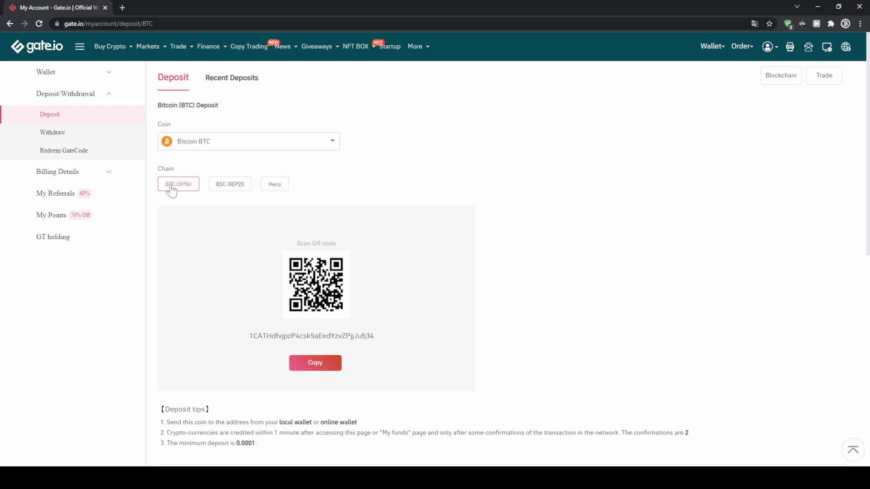
# Step: Copy the Bitcoin deposit address for the BTC/OMNI chain and switch the deposit coin back to Tether USDT
pyautogui.click(200, 145)
pyautogui.click(161, 200)
pyautogui.moveTo(249, 337); pyautogui.dragTo(375, 337)
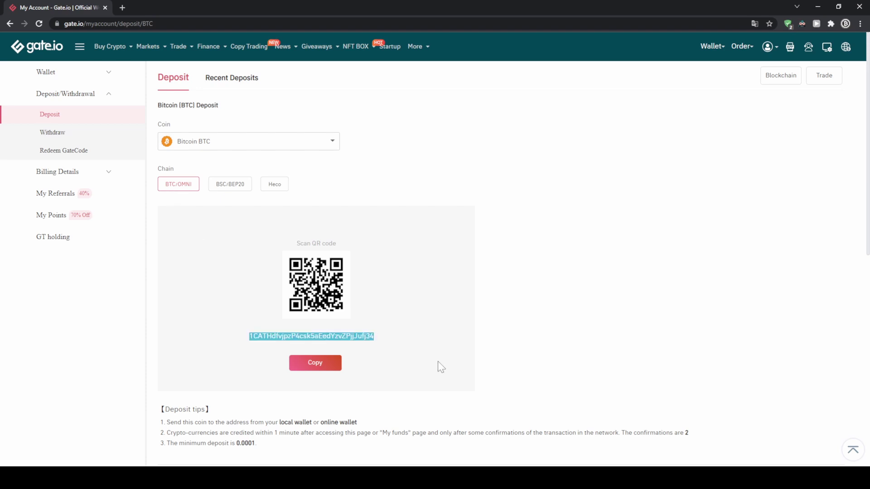
pyautogui.click(334, 363)
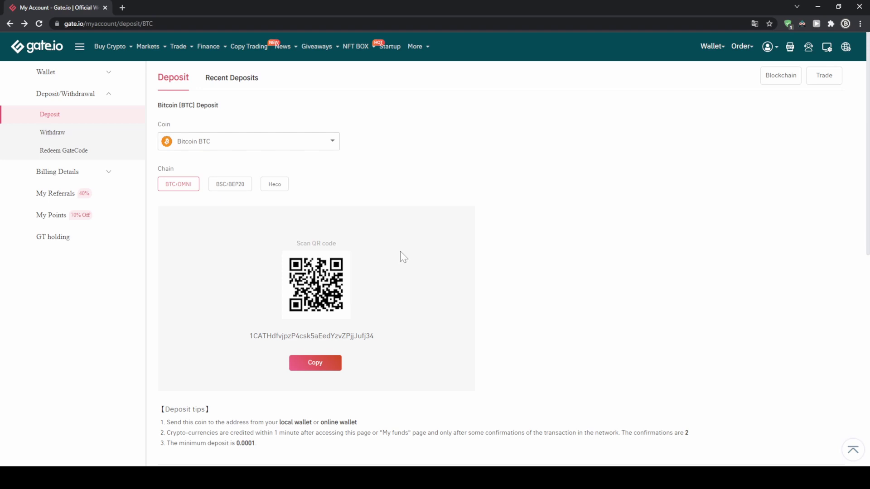
pyautogui.click(317, 144)
pyautogui.click(267, 192)
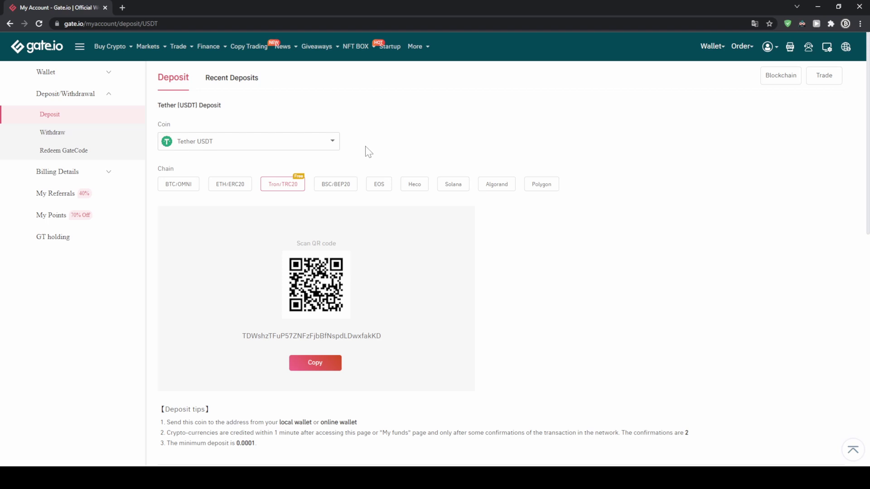
# Step: Open the credit card purchase page and examine the available fiat currencies and the payment amount
pyautogui.moveTo(126, 54)
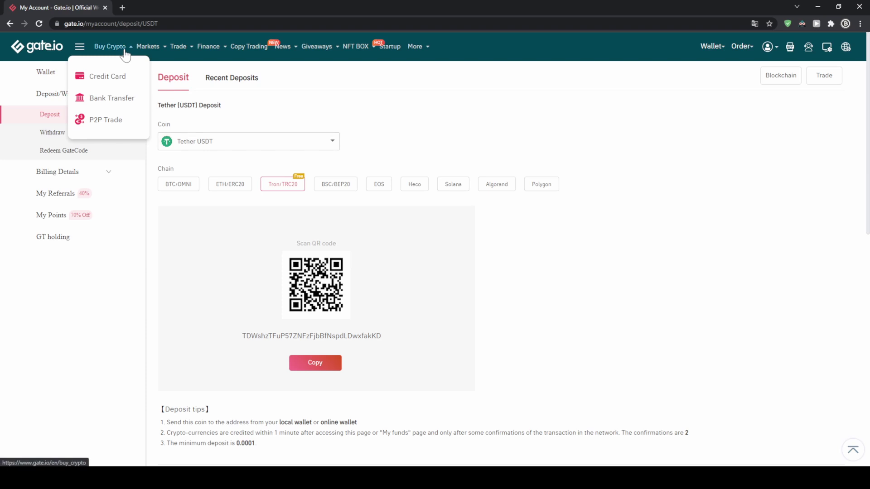
pyautogui.click(111, 78)
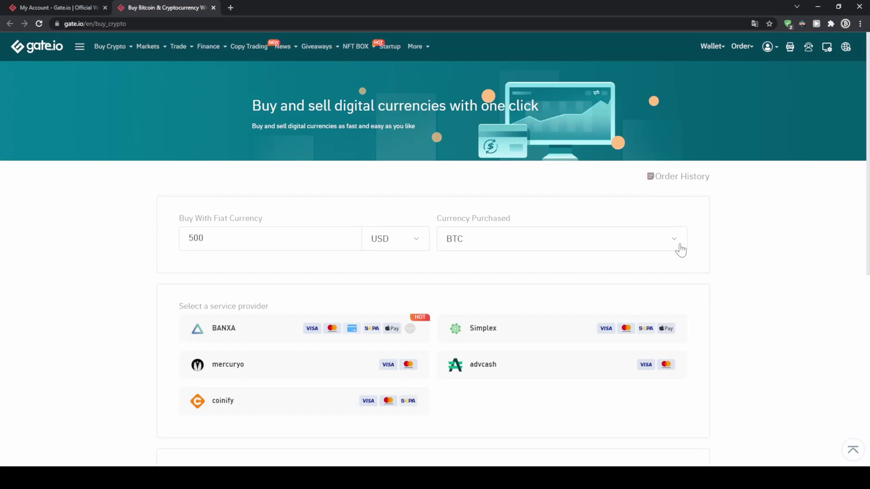
pyautogui.click(421, 250)
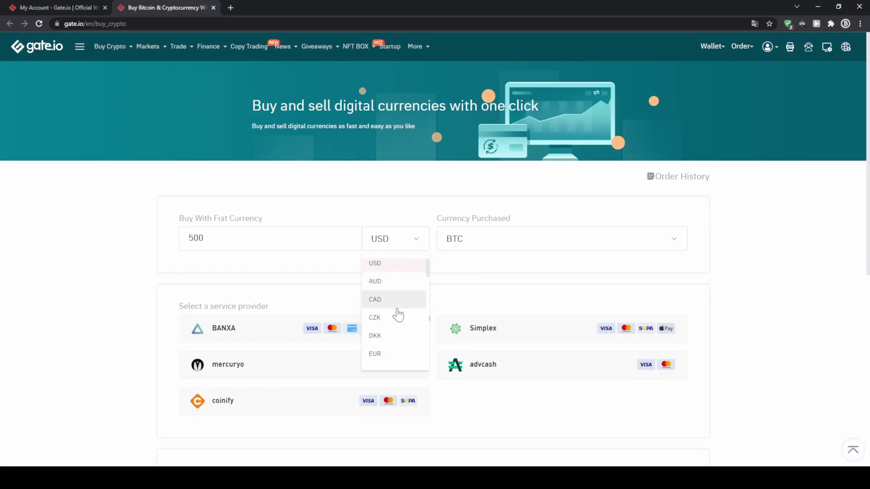
pyautogui.scroll(-10, 398, 315)
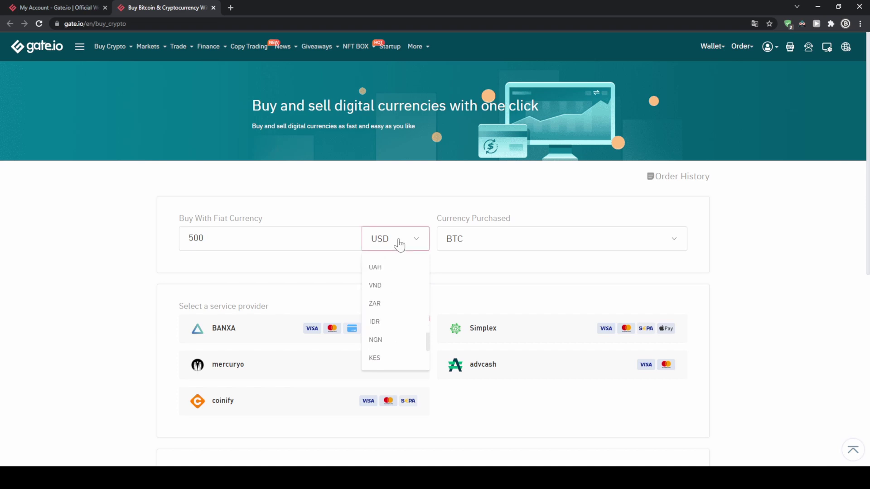
pyautogui.click(187, 212)
pyautogui.click(215, 243)
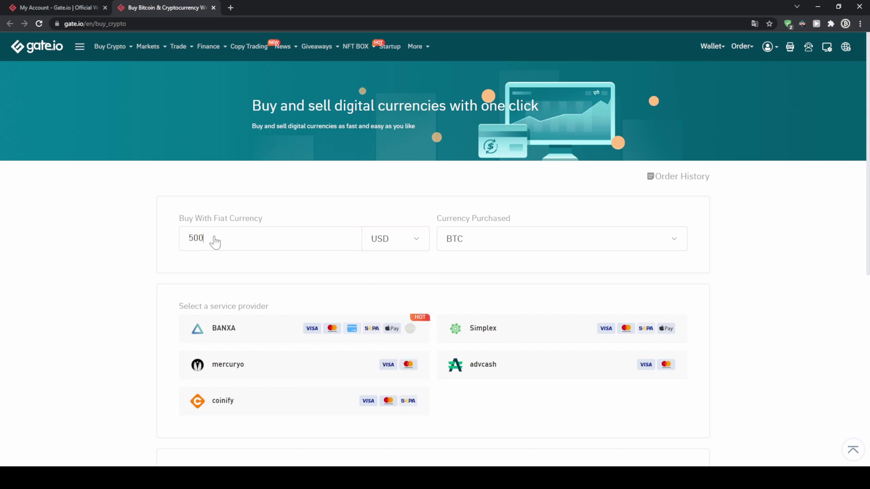
pyautogui.moveTo(215, 244); pyautogui.dragTo(147, 243)
pyautogui.click(109, 244)
# Step: Look through the purchasable coins and choose USDT as the currency purchased
pyautogui.click(662, 244)
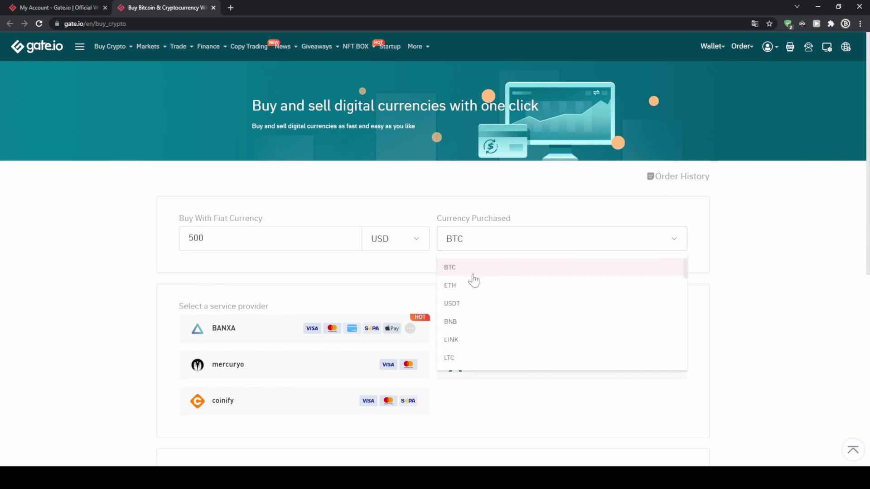
pyautogui.scroll(-6, 474, 291)
pyautogui.scroll(6, 491, 309)
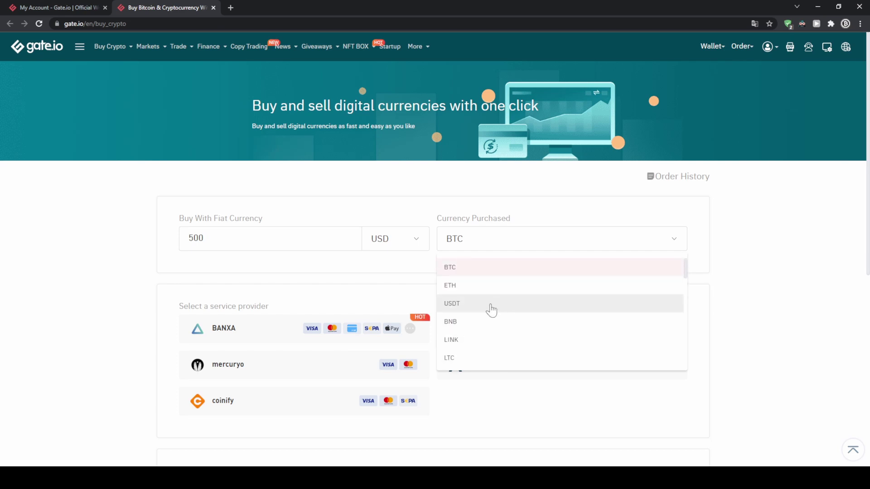
pyautogui.click(490, 309)
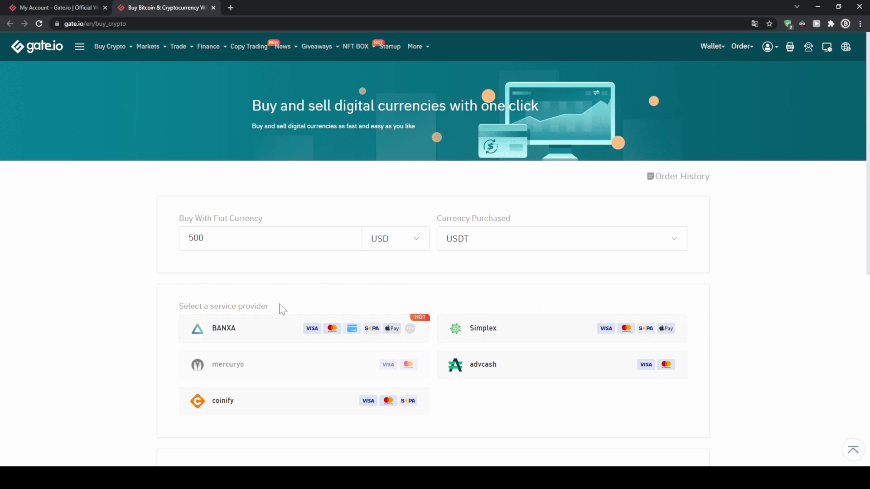
# Step: Select BANXA as the service provider, accept its disclaimer and proceed with the 500 USD purchase
pyautogui.click(248, 330)
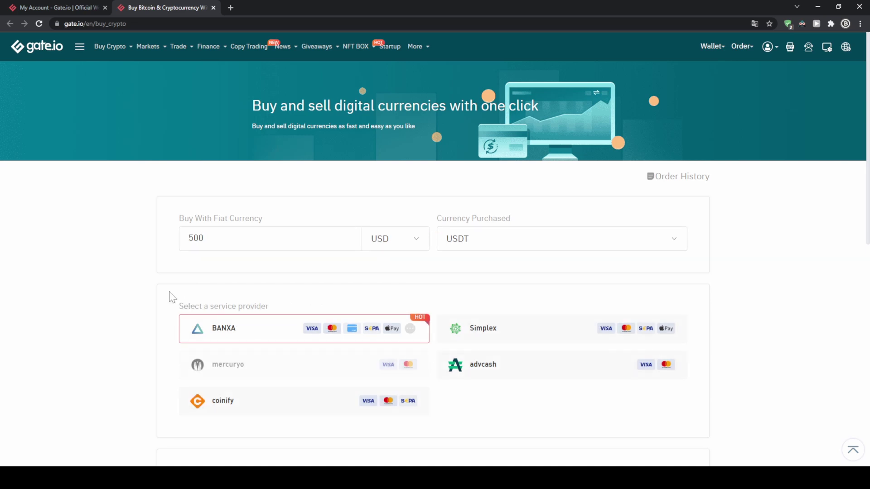
pyautogui.scroll(-5, 172, 297)
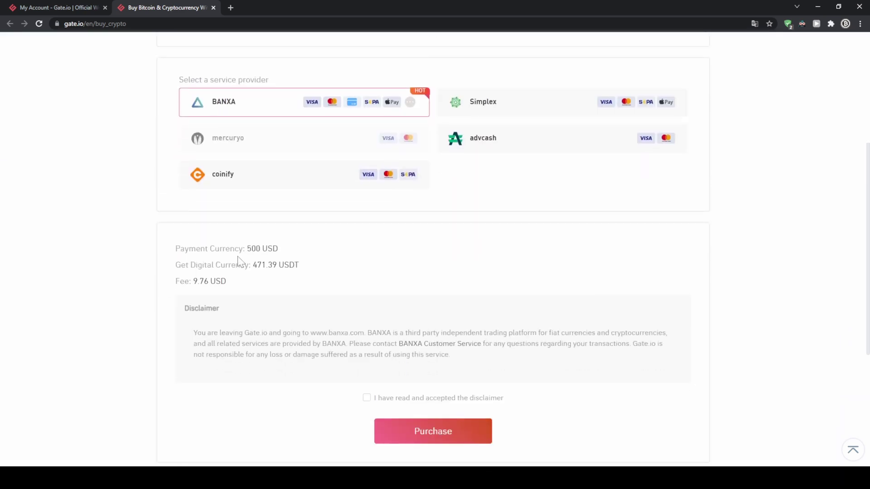
pyautogui.moveTo(248, 249); pyautogui.dragTo(281, 249)
pyautogui.click(281, 249)
pyautogui.click(366, 398)
pyautogui.click(456, 432)
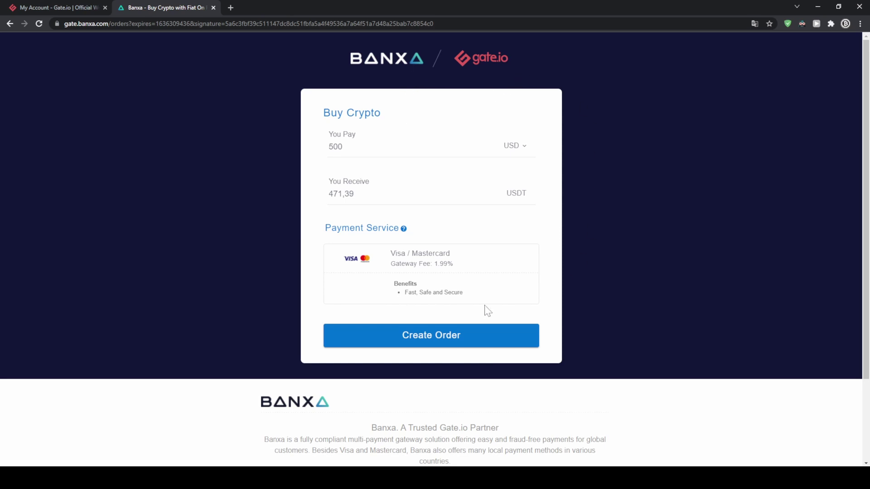
# Step: Create the Banxa order with Visa / Mastercard payment, and close its tab without entering contact details
pyautogui.click(435, 336)
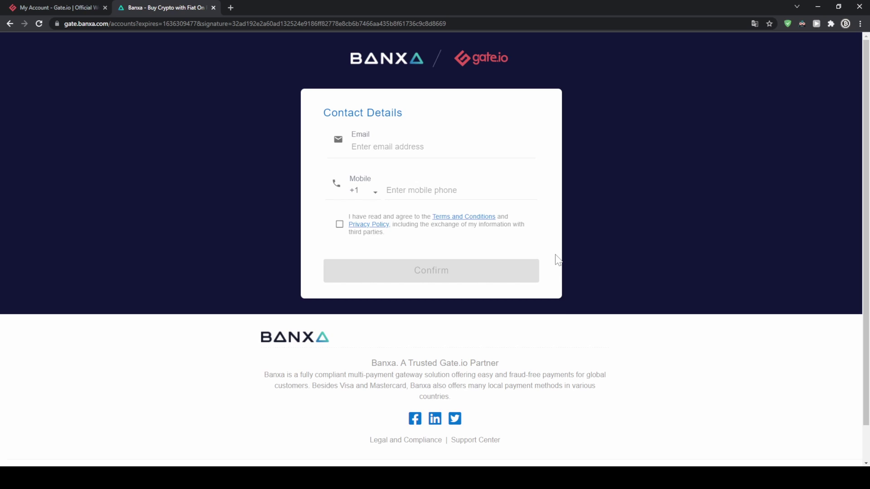
pyautogui.hotkey('ctrl', 'w')
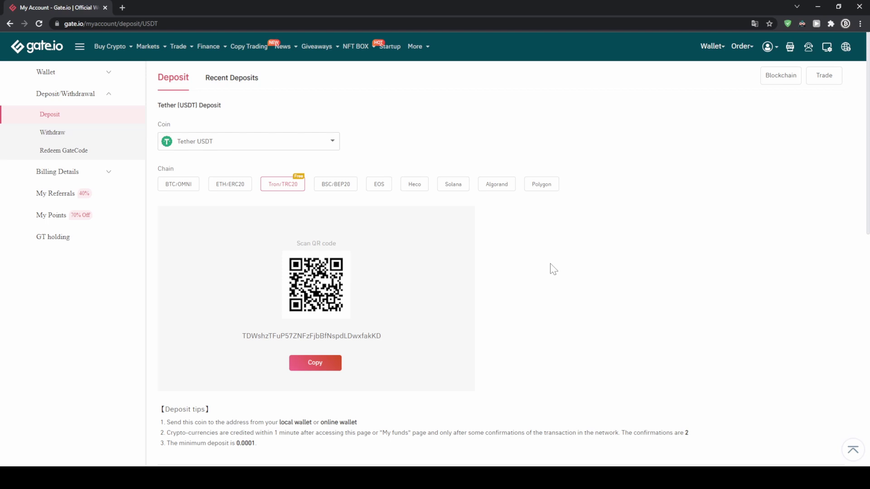
# Step: Open the wallet's funds overview, examine the total asset value, and view the spot account's coin balances
pyautogui.moveTo(722, 59)
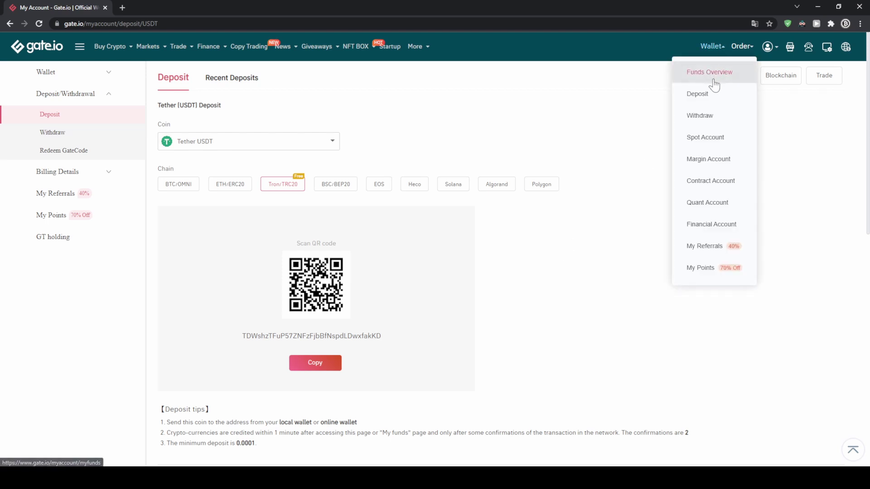
pyautogui.click(715, 73)
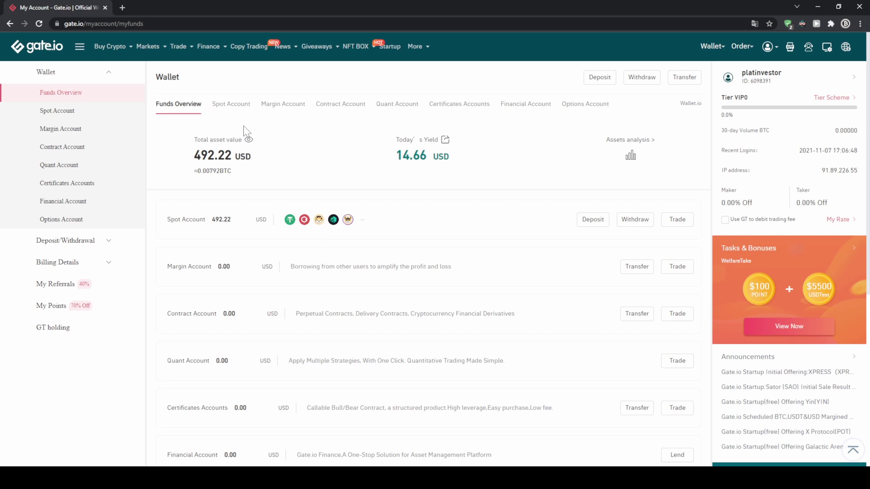
pyautogui.moveTo(200, 155); pyautogui.dragTo(254, 159)
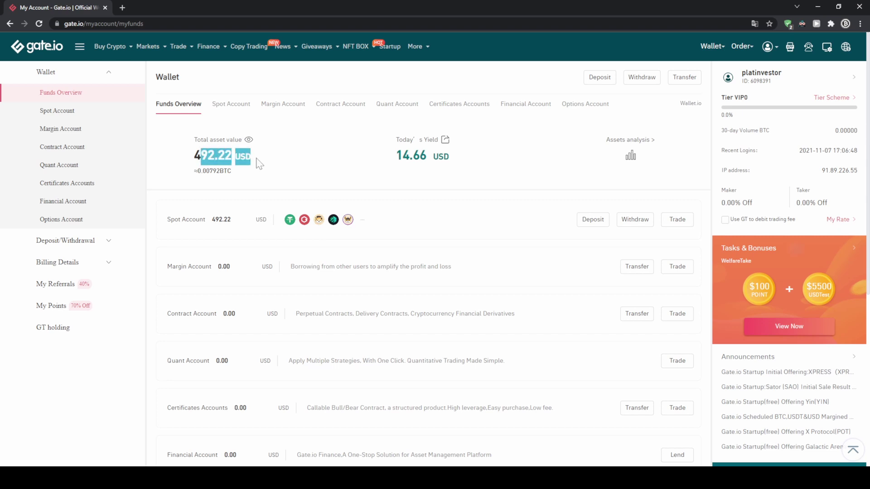
pyautogui.click(256, 158)
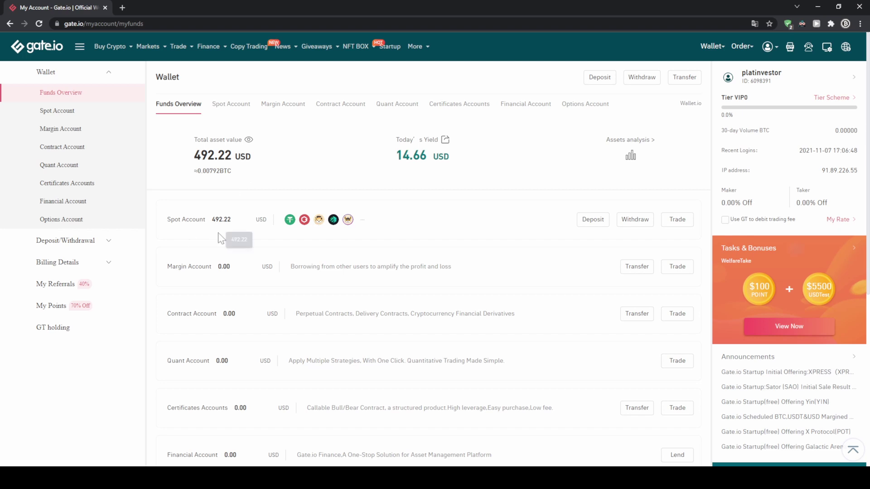
pyautogui.click(236, 223)
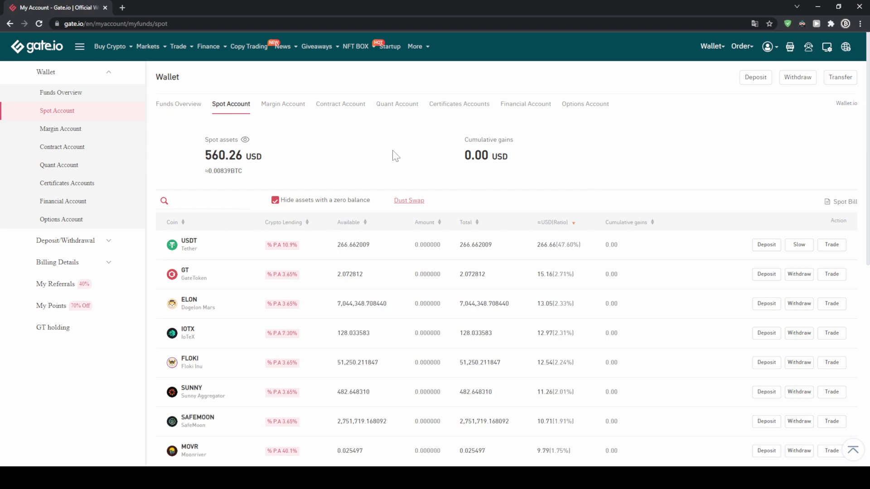
# Step: Open the spot trading page for BTC/USDT and examine its coin list, price chart and order book
pyautogui.moveTo(173, 50)
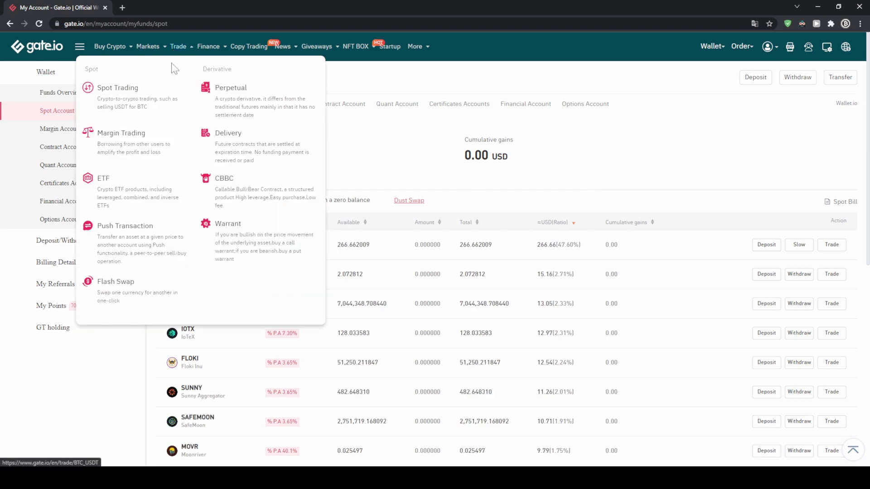
pyautogui.moveTo(145, 87)
pyautogui.click(113, 108)
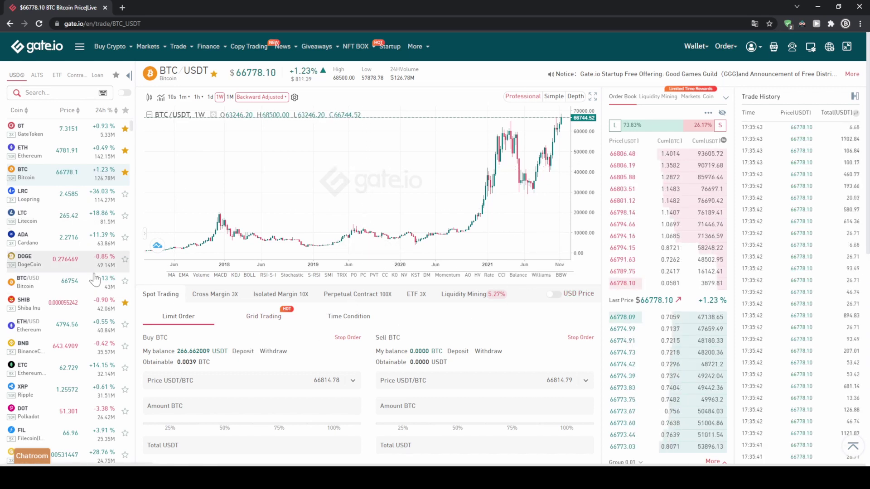
pyautogui.scroll(-20, 68, 198)
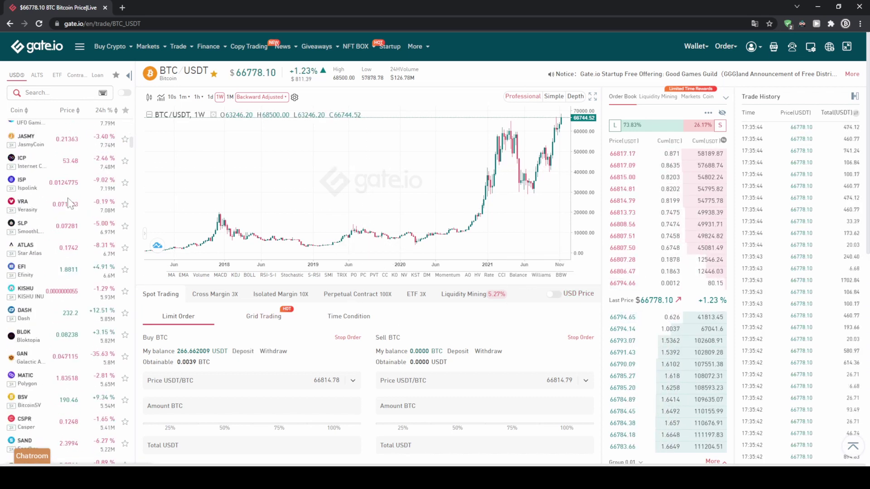
pyautogui.scroll(5, 63, 184)
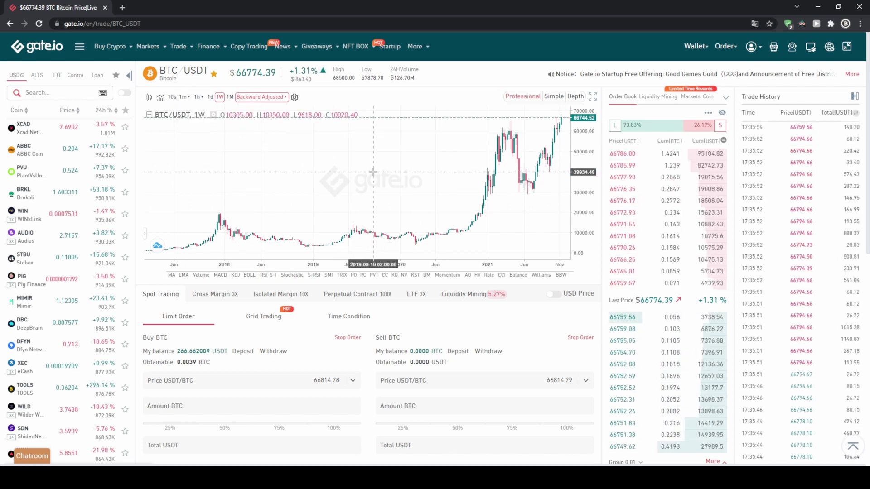
pyautogui.moveTo(652, 181)
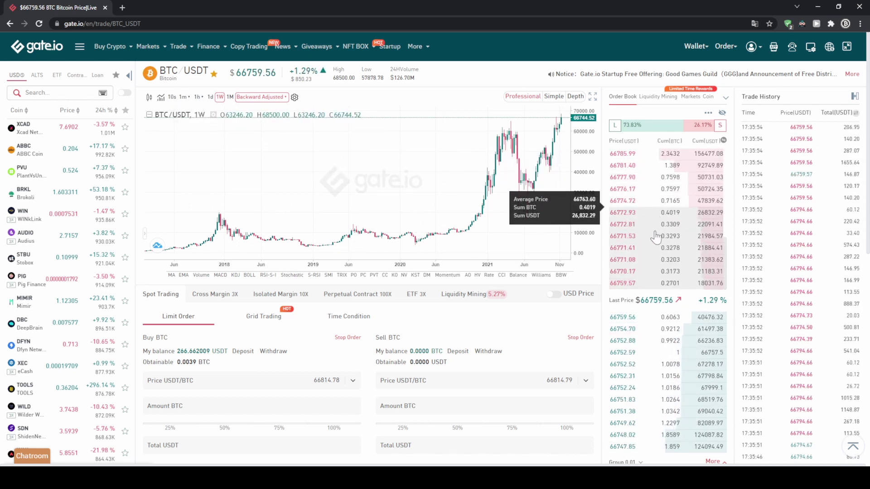
# Step: Fill in a BTC limit buy order at 66741.21 USDT for 0.0039 BTC, using the full USDT balance, without placing it
pyautogui.moveTo(665, 336)
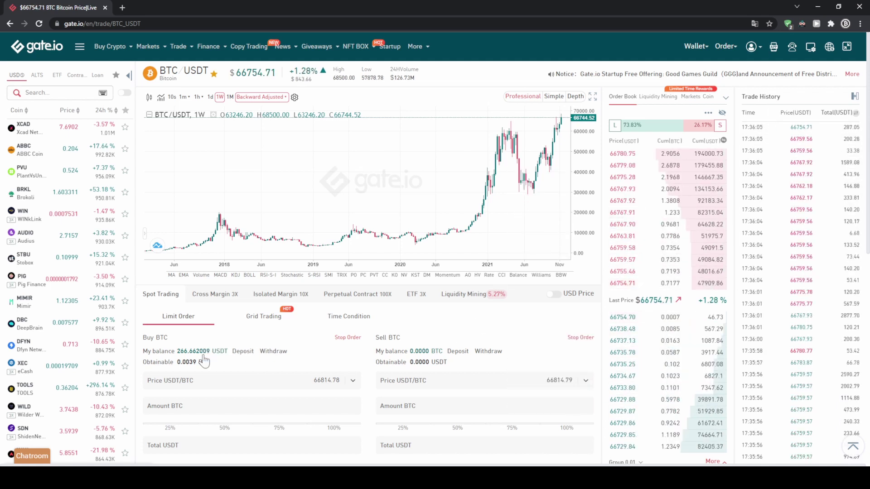
pyautogui.scroll(-1, 205, 361)
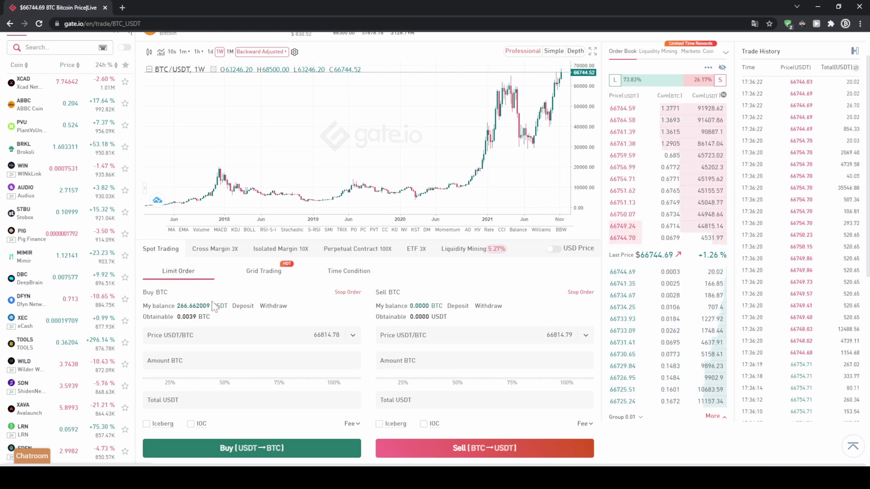
pyautogui.doubleClick(327, 334)
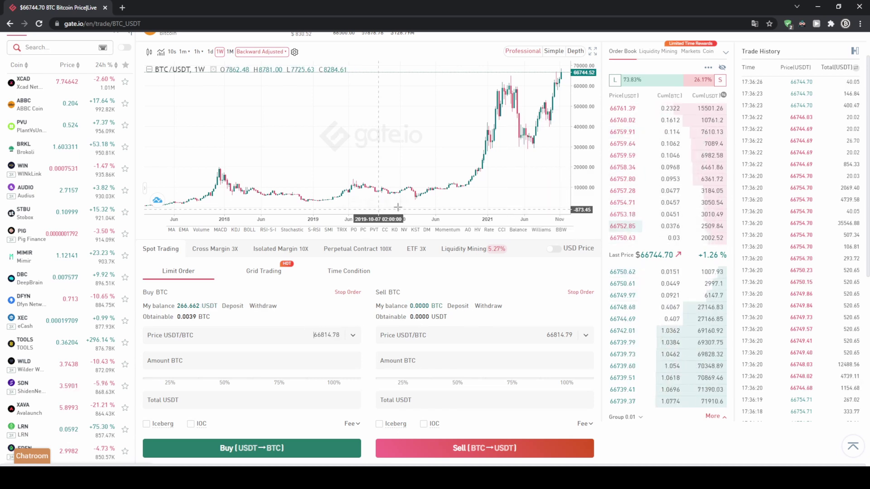
pyautogui.click(654, 132)
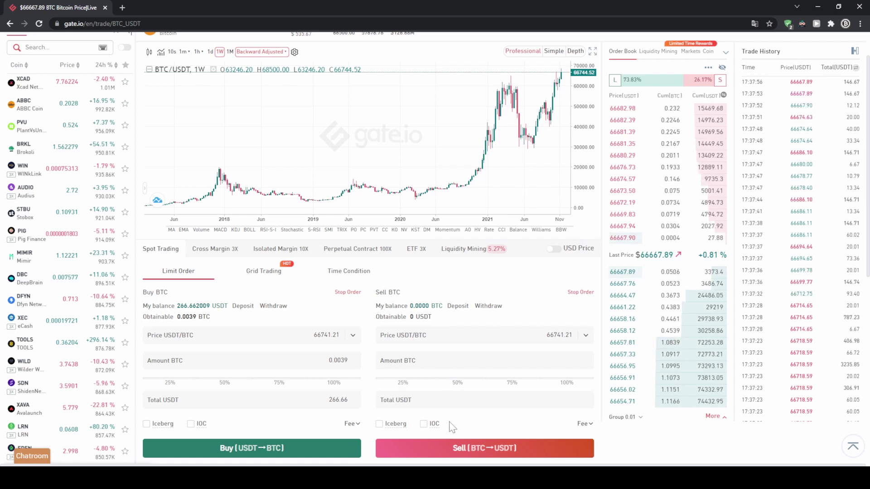
pyautogui.click(517, 457)
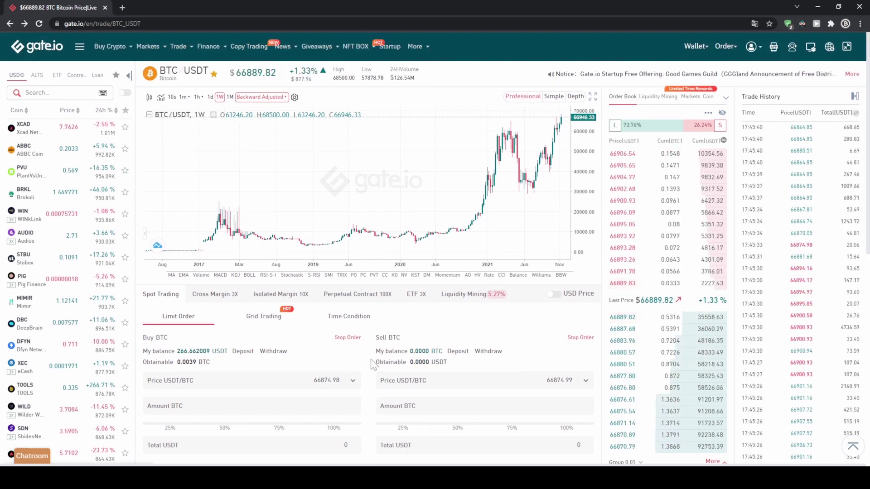
# Step: Search the coin list for "gt" and open the GT/USDT trading pair
pyautogui.click(26, 92)
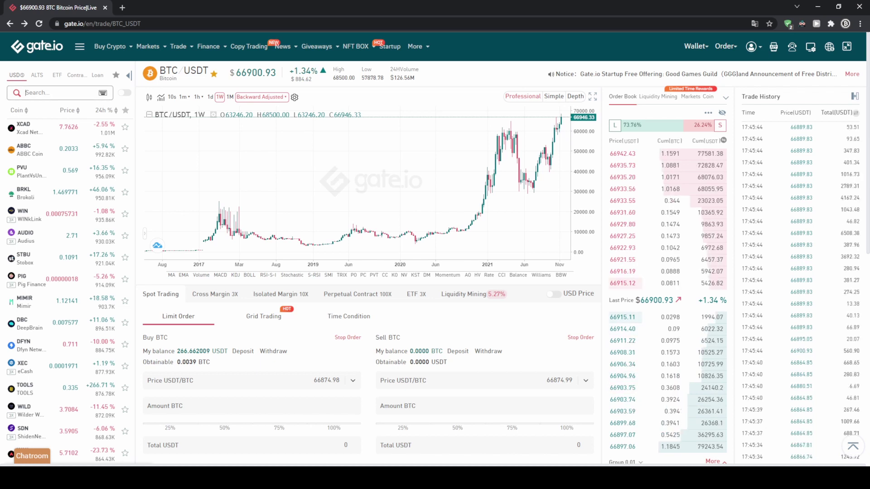
pyautogui.write('gt')
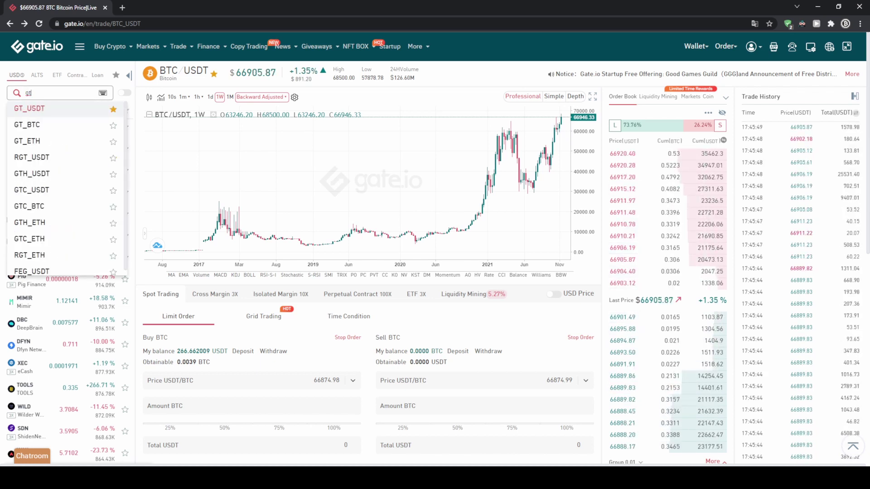
pyautogui.click(41, 113)
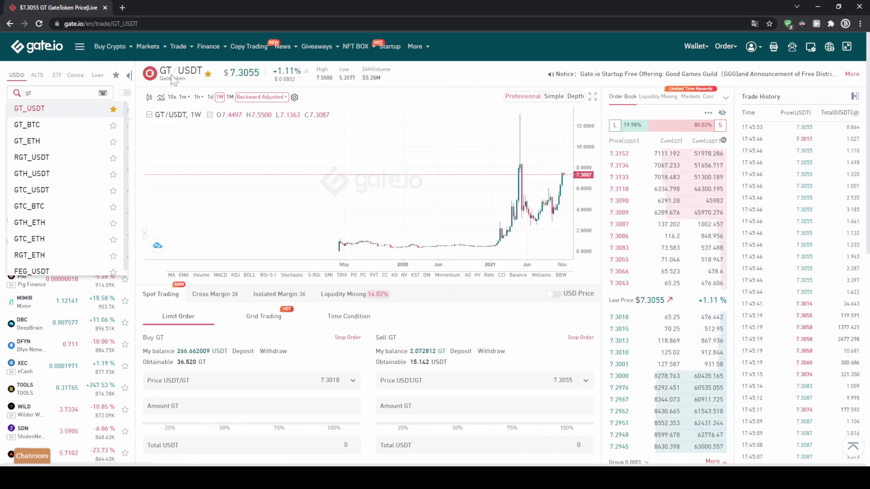
# Step: Fill in a GT limit buy order at 7.3118 USDT with 100% of the USDT balance, for 36.470 GT
pyautogui.click(392, 310)
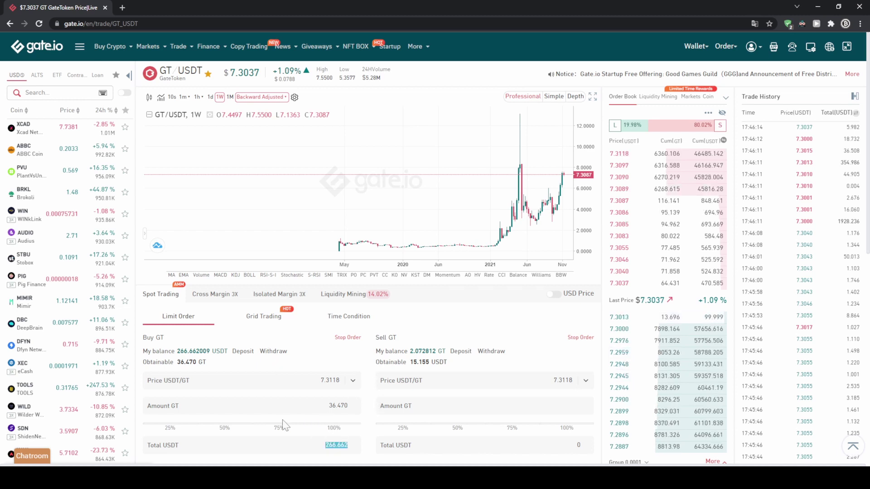
pyautogui.click(330, 426)
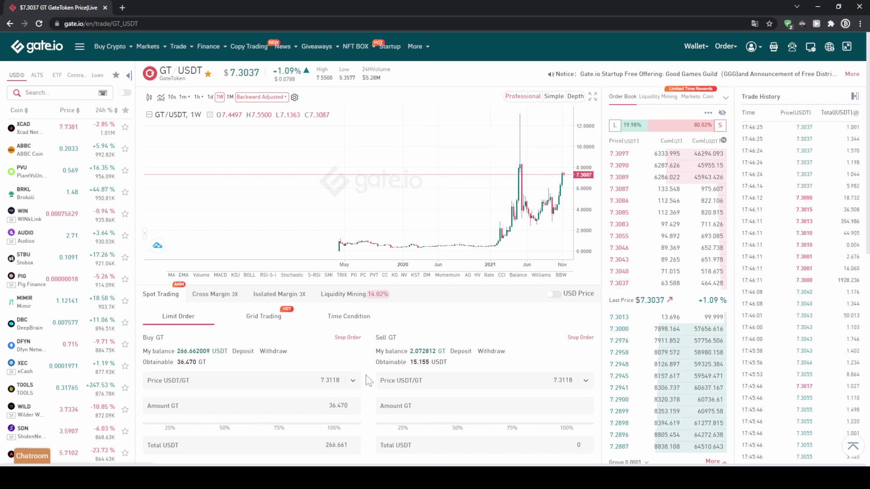
pyautogui.scroll(-1, 371, 371)
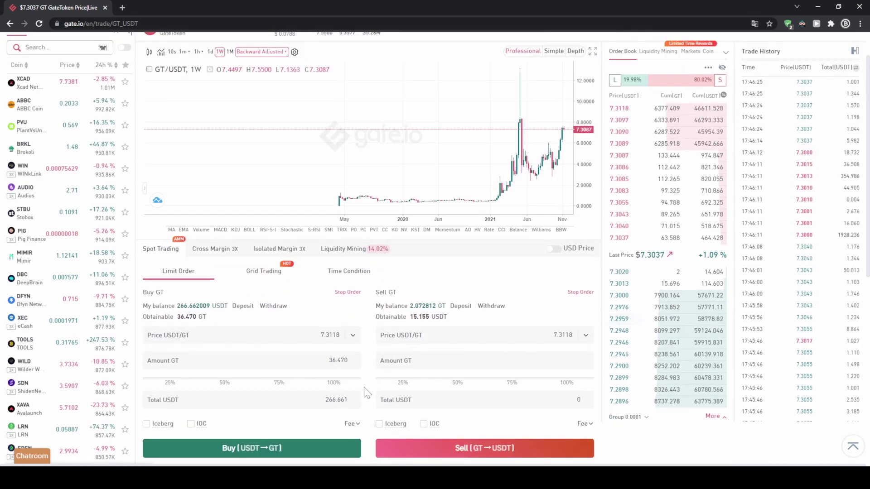